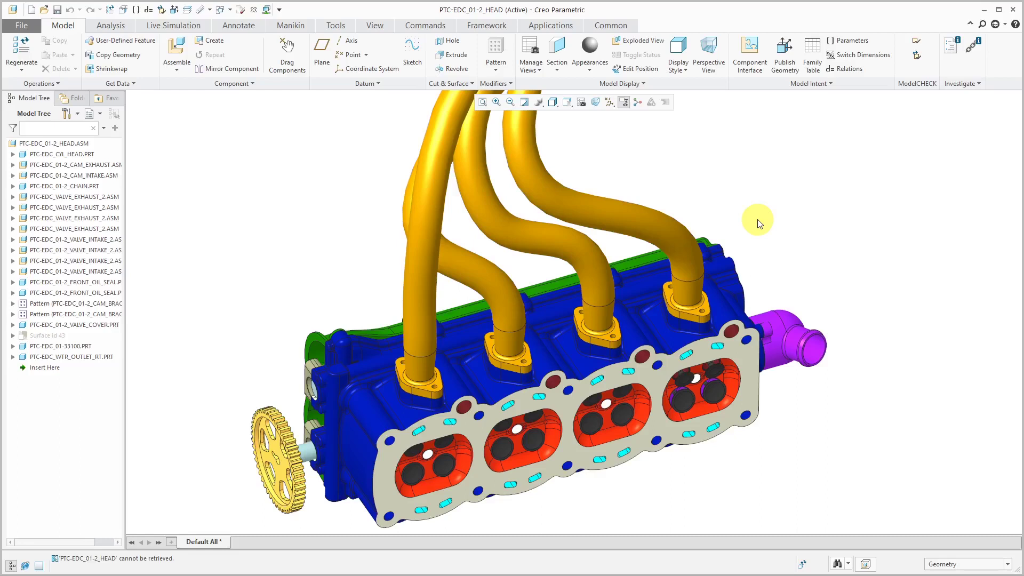
Inspect the search_path_file and hole_parameter_file_path values in the config.pro options.
{"action": "left_click", "coordinate": [21, 27]}
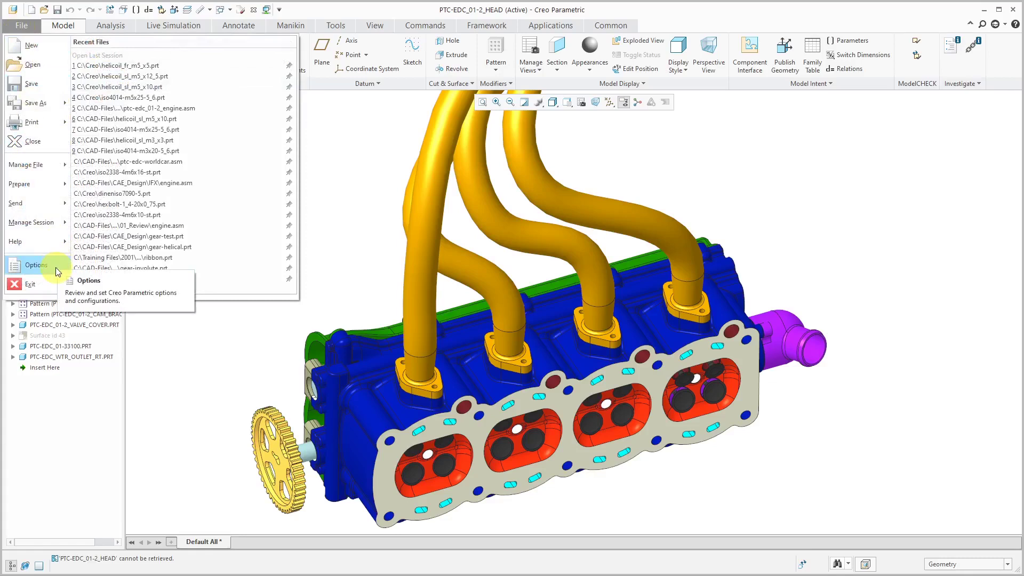
{"action": "left_click", "coordinate": [35, 265]}
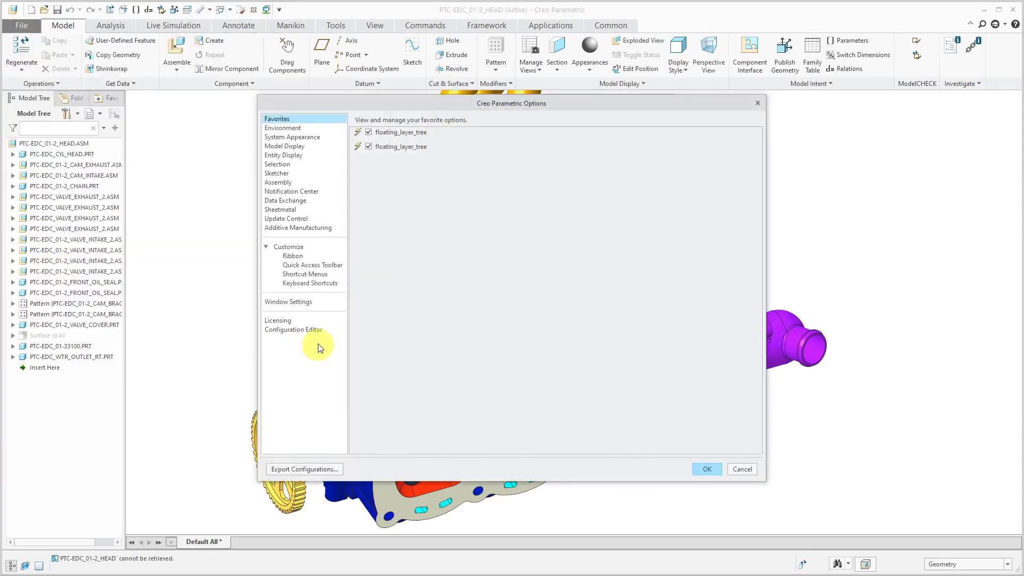
{"action": "left_click", "coordinate": [315, 330]}
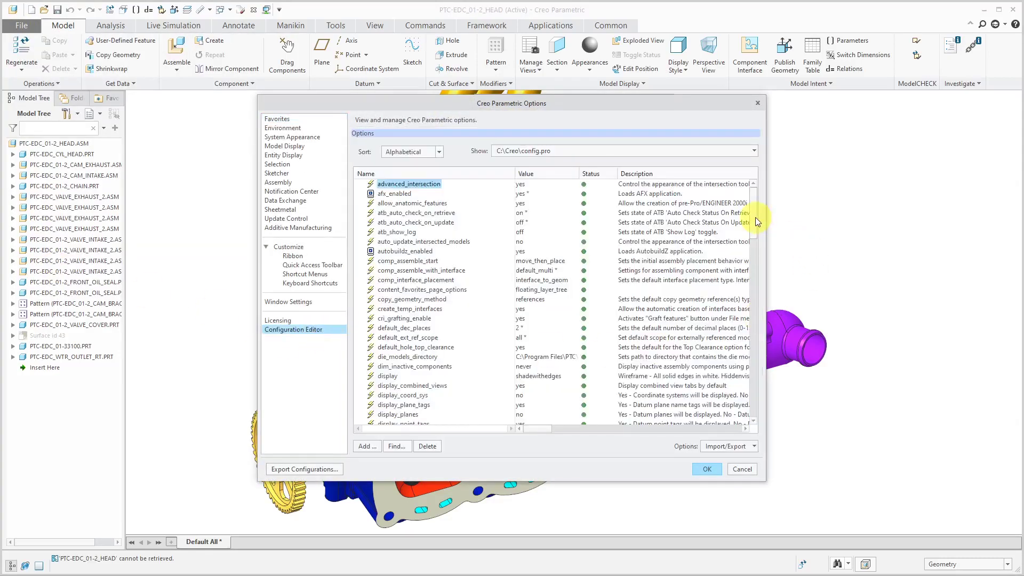
{"action": "left_click_drag", "start_coordinate": [755, 255], "coordinate": [756, 361]}
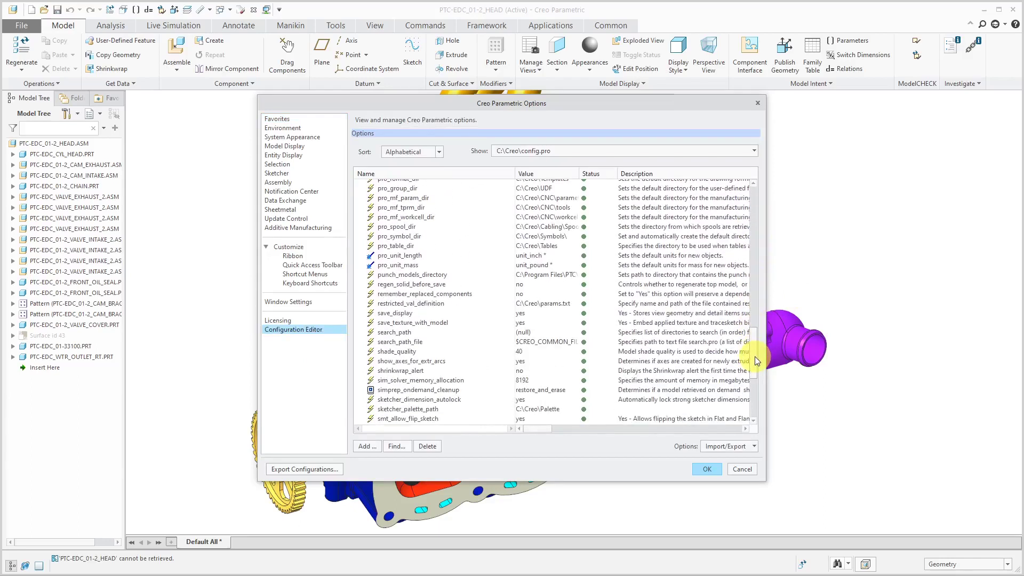
{"action": "left_click", "coordinate": [400, 342]}
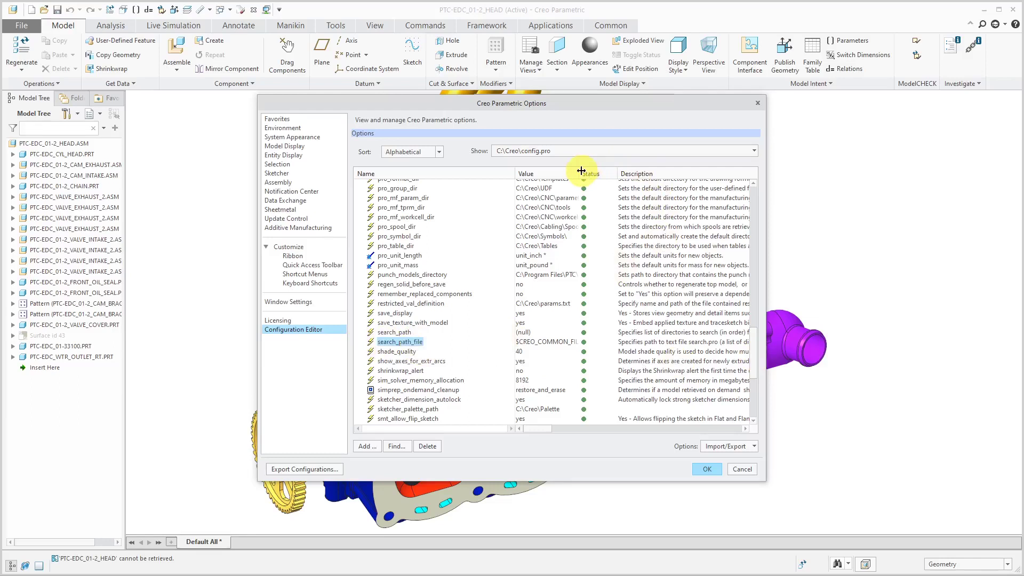
{"action": "left_click_drag", "start_coordinate": [580, 171], "coordinate": [690, 182]}
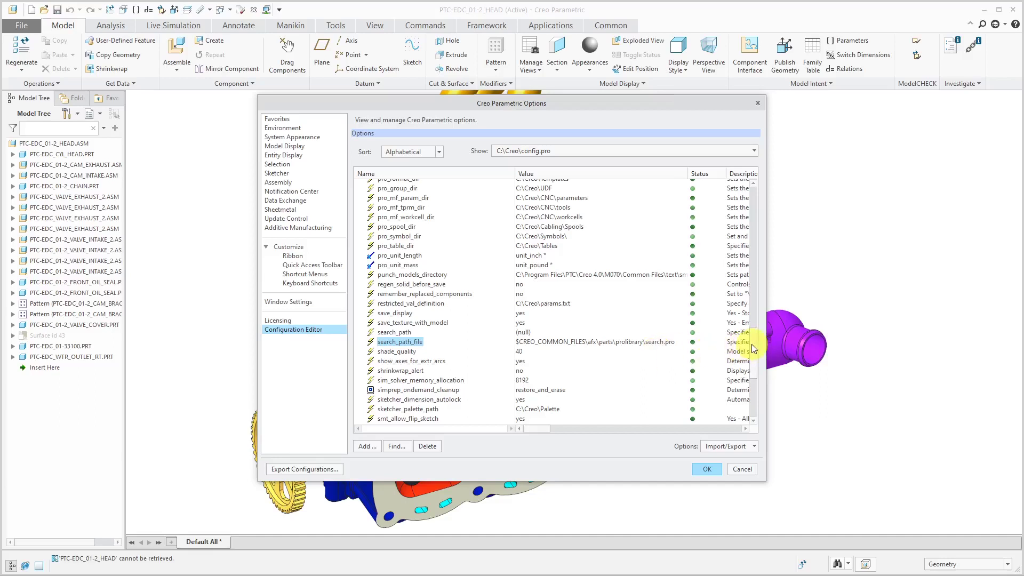
{"action": "left_click_drag", "start_coordinate": [753, 346], "coordinate": [759, 274]}
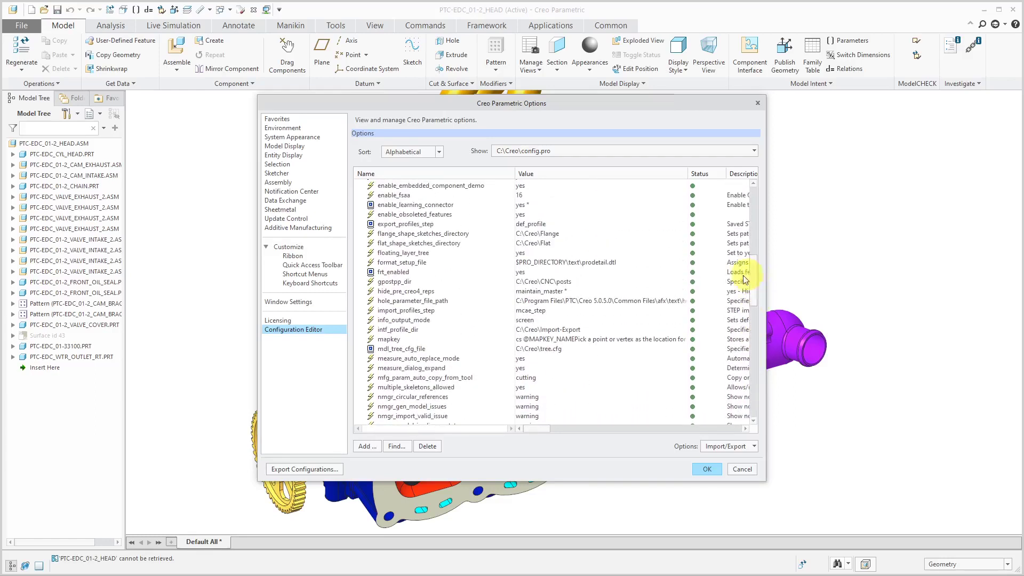
{"action": "left_click", "coordinate": [415, 300]}
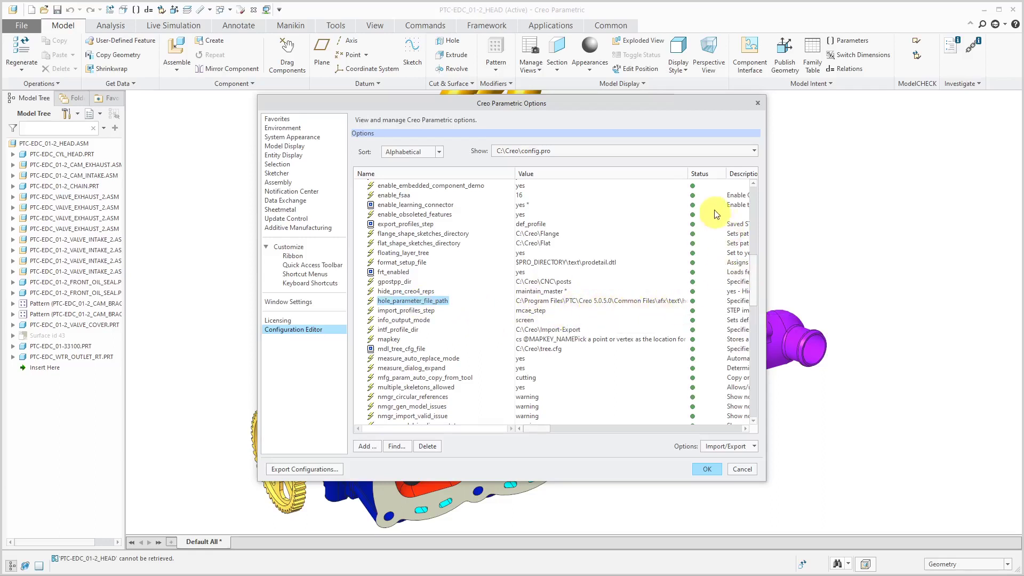
{"action": "left_click_drag", "start_coordinate": [688, 175], "coordinate": [715, 174]}
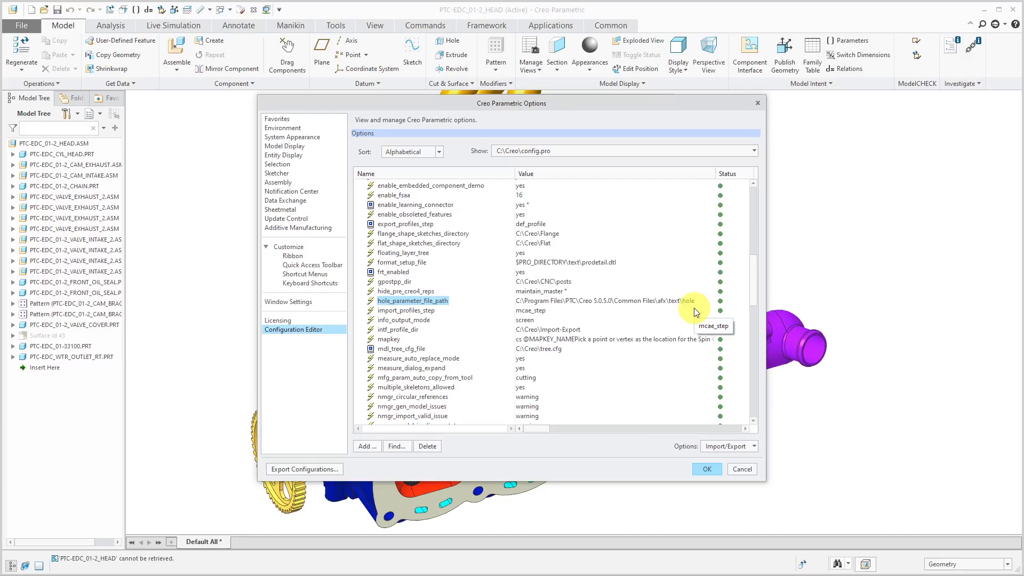
{"action": "left_click", "coordinate": [710, 468]}
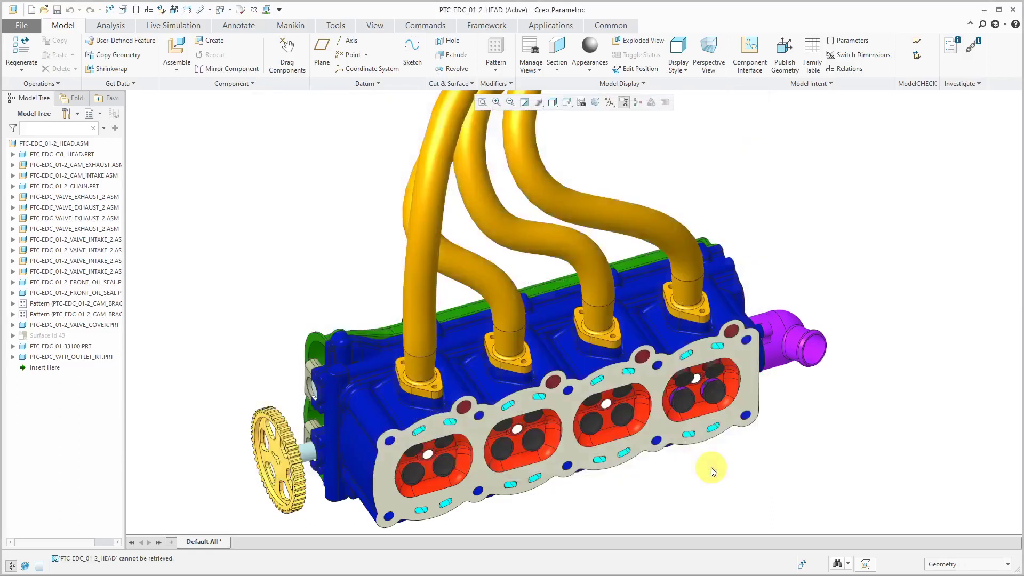
Start an Intelligent Fastener screw on the flange bolt hole, flange top face and cylinder head surface.
{"action": "scroll", "coordinate": [719, 321], "scroll_direction": "down", "scroll_amount": 5}
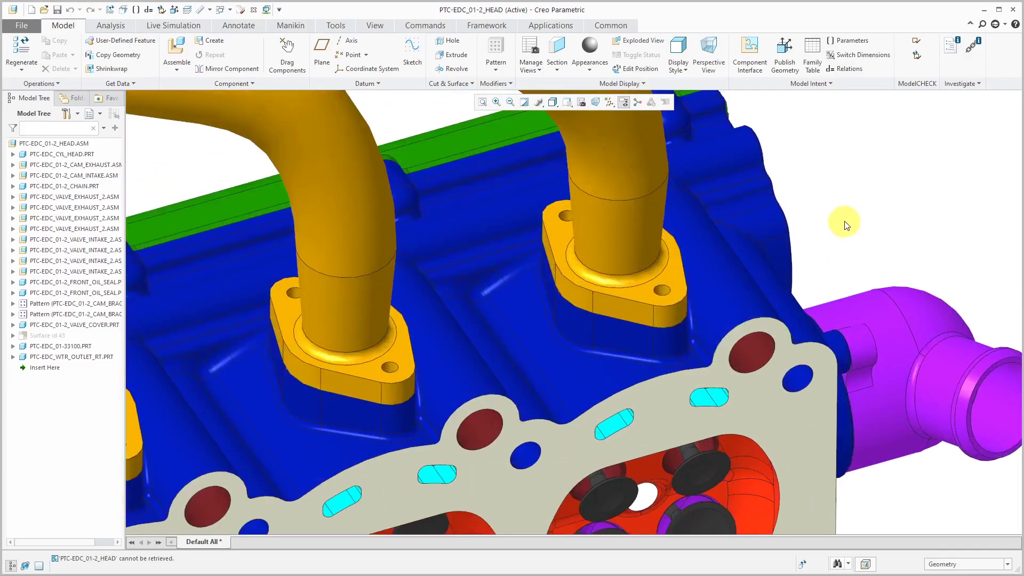
{"action": "left_click", "coordinate": [336, 26]}
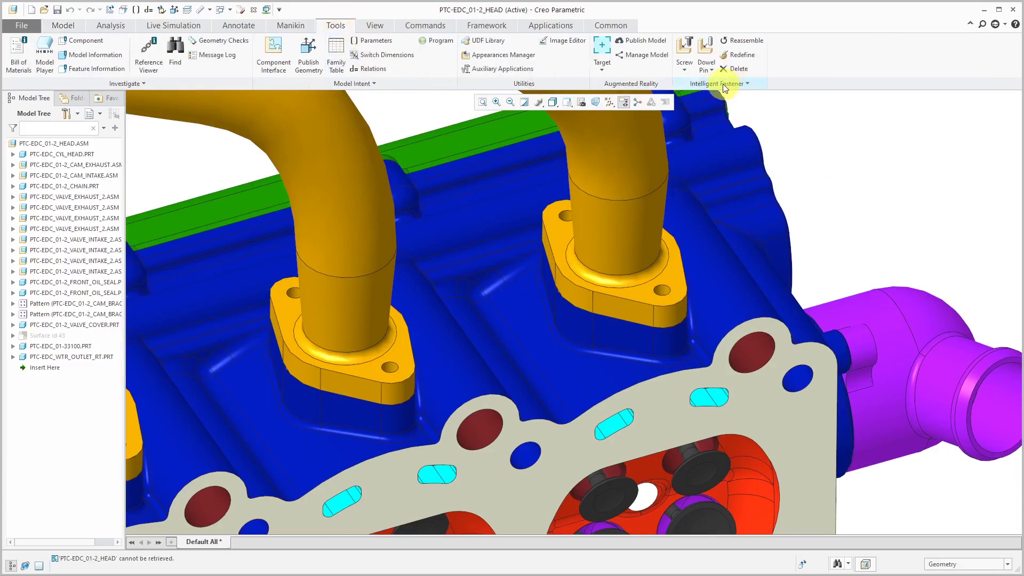
{"action": "left_click", "coordinate": [686, 56]}
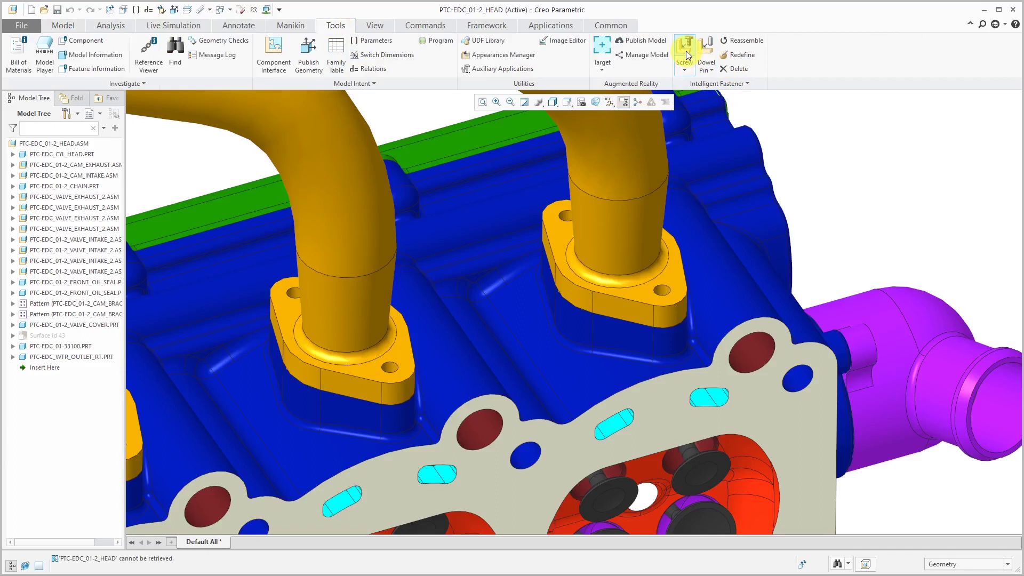
{"action": "left_click", "coordinate": [663, 288]}
{"action": "scroll", "coordinate": [664, 299], "scroll_direction": "up", "scroll_amount": 5}
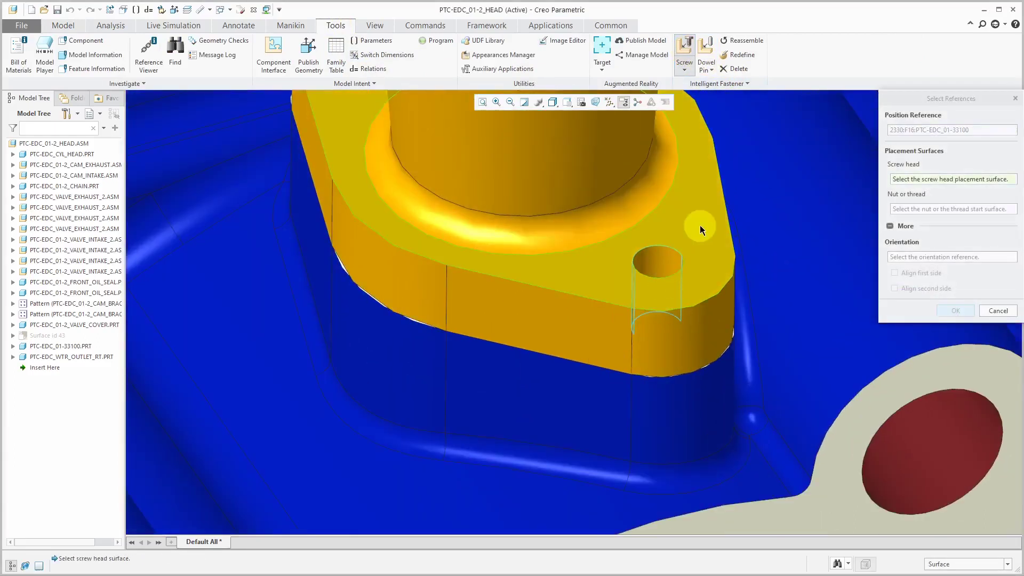
{"action": "left_click", "coordinate": [701, 227]}
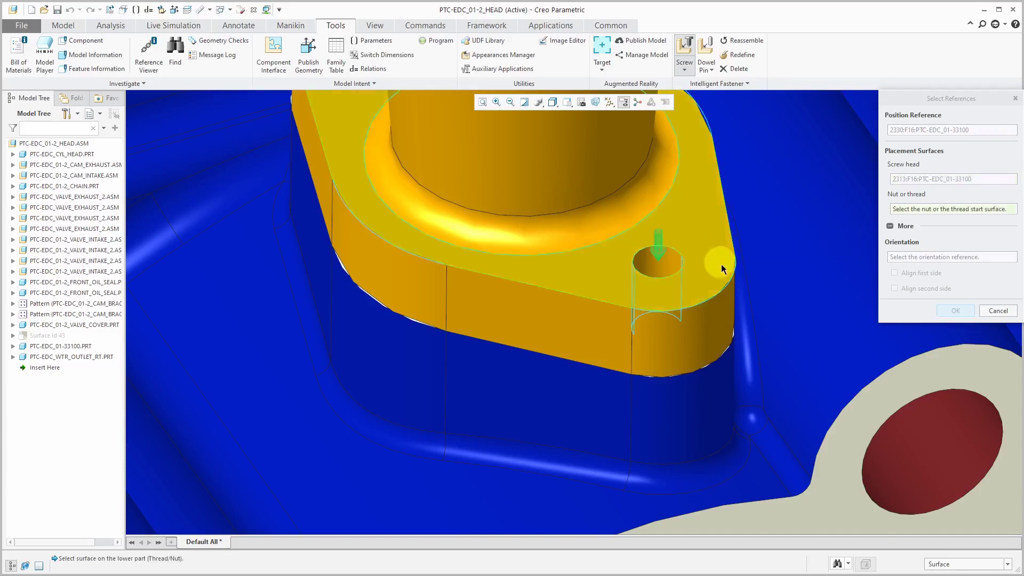
{"action": "left_click", "coordinate": [677, 366]}
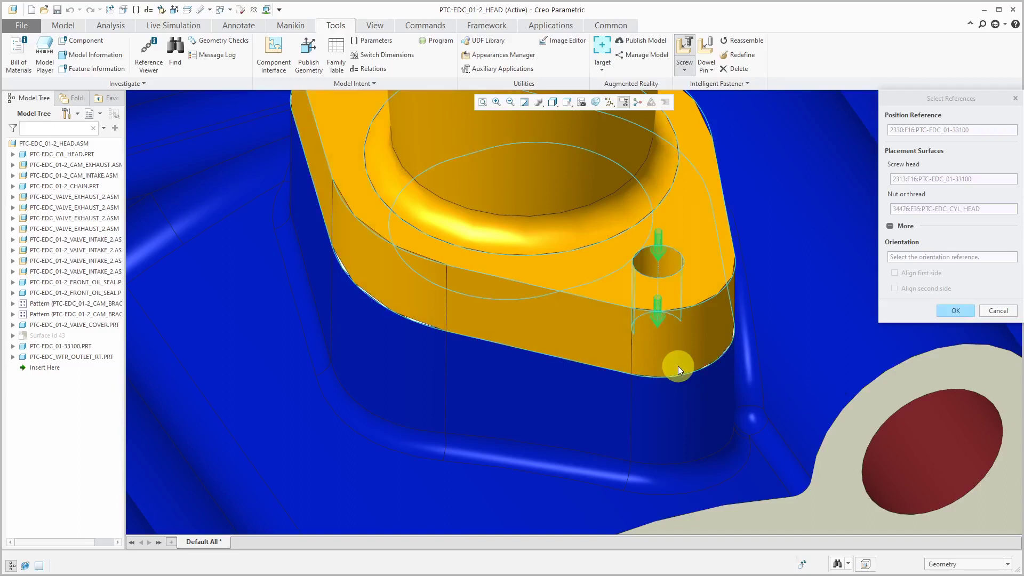
{"action": "scroll", "coordinate": [626, 304], "scroll_direction": "down", "scroll_amount": 3}
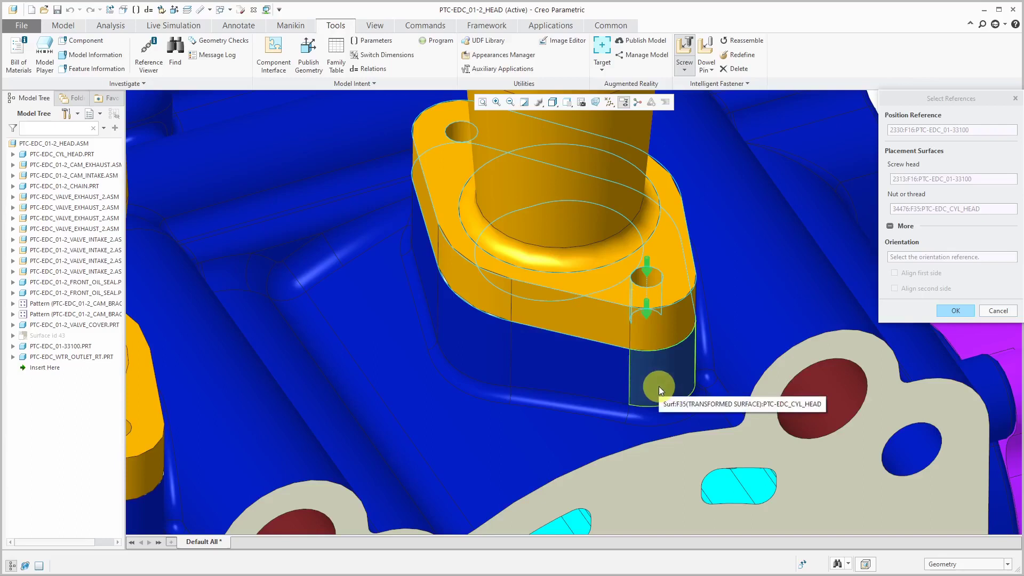
Accept the references, keep the mm catalog, and add a HELICOIL insert to the M5 x 25 screw.
{"action": "left_click", "coordinate": [956, 308]}
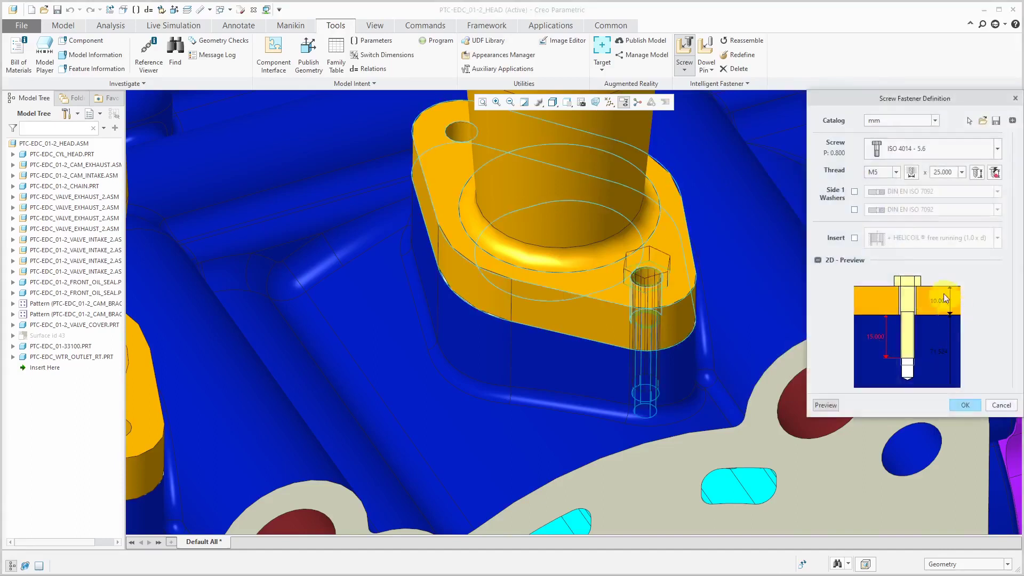
{"action": "left_click", "coordinate": [898, 122]}
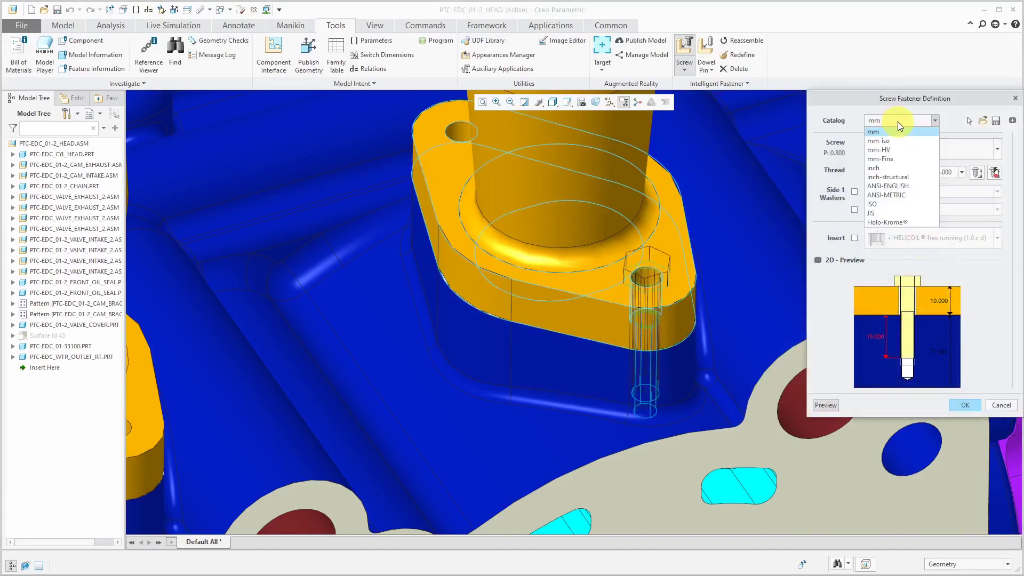
{"action": "left_click", "coordinate": [898, 122]}
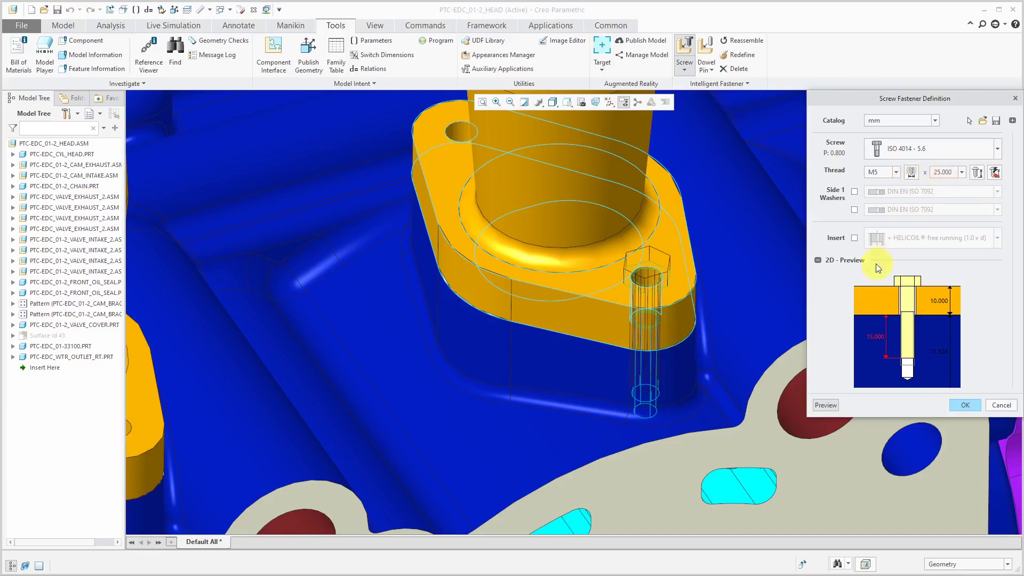
{"action": "left_click", "coordinate": [855, 239]}
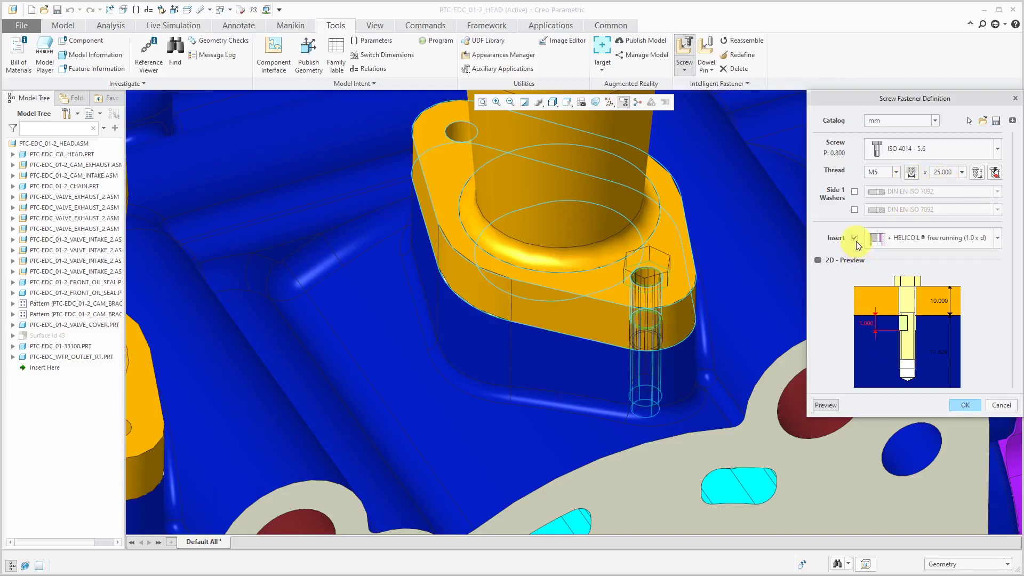
{"action": "left_click", "coordinate": [998, 238]}
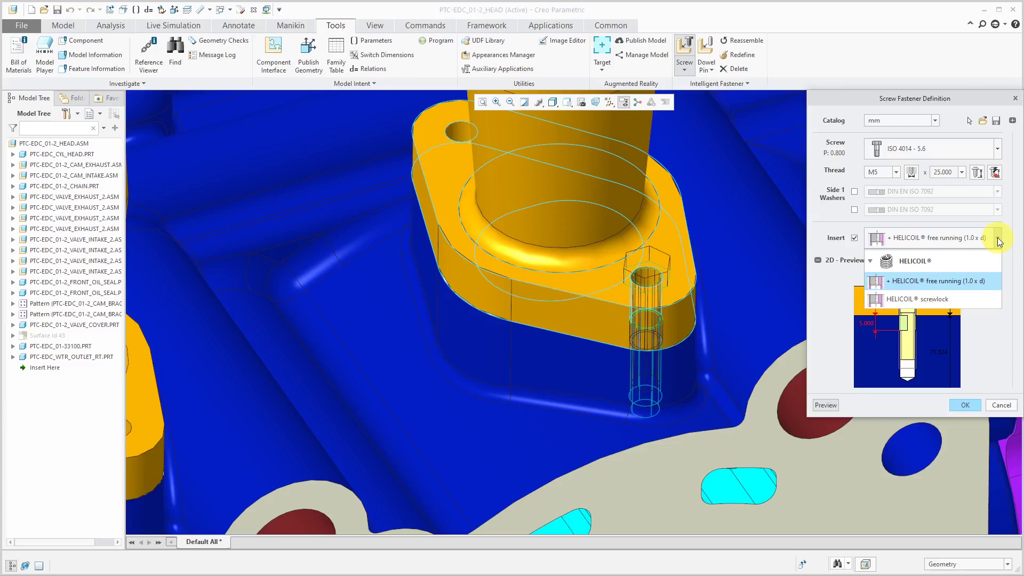
Switch the insert to HELICOIL screwlock with a 2.5 x d length.
{"action": "left_click", "coordinate": [947, 304]}
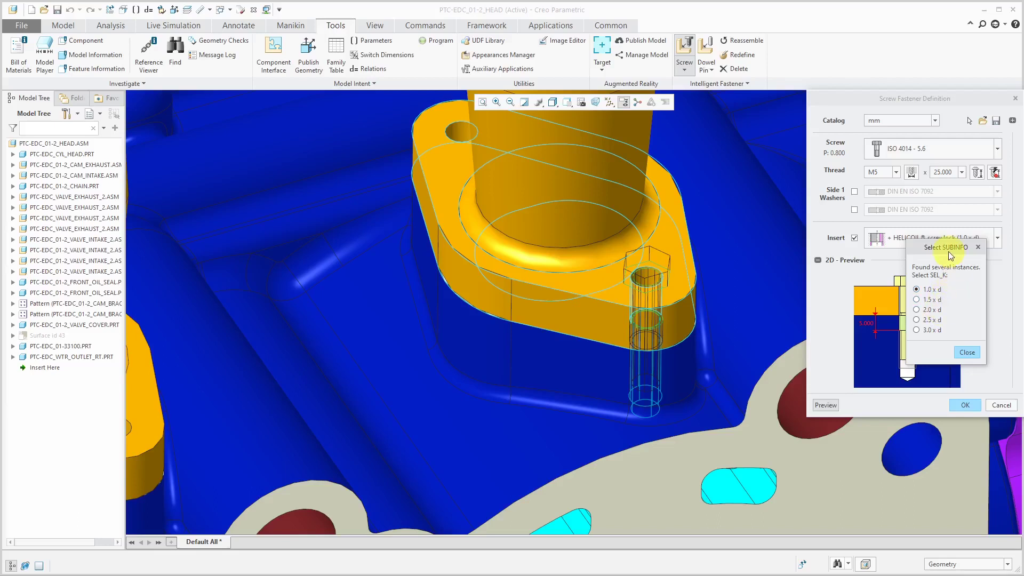
{"action": "left_click_drag", "start_coordinate": [950, 251], "coordinate": [734, 207]}
{"action": "left_click", "coordinate": [724, 265]}
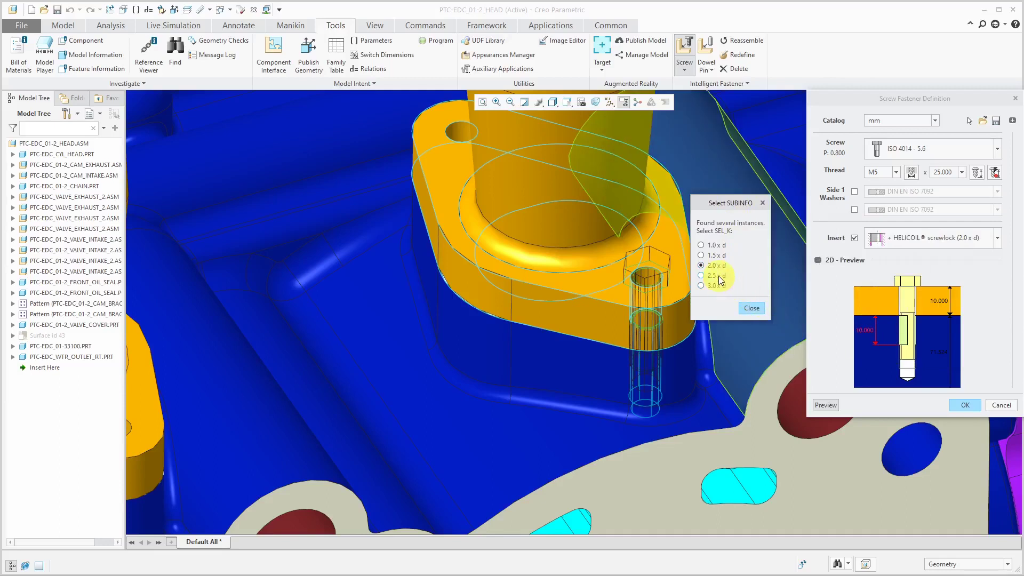
{"action": "left_click", "coordinate": [718, 276]}
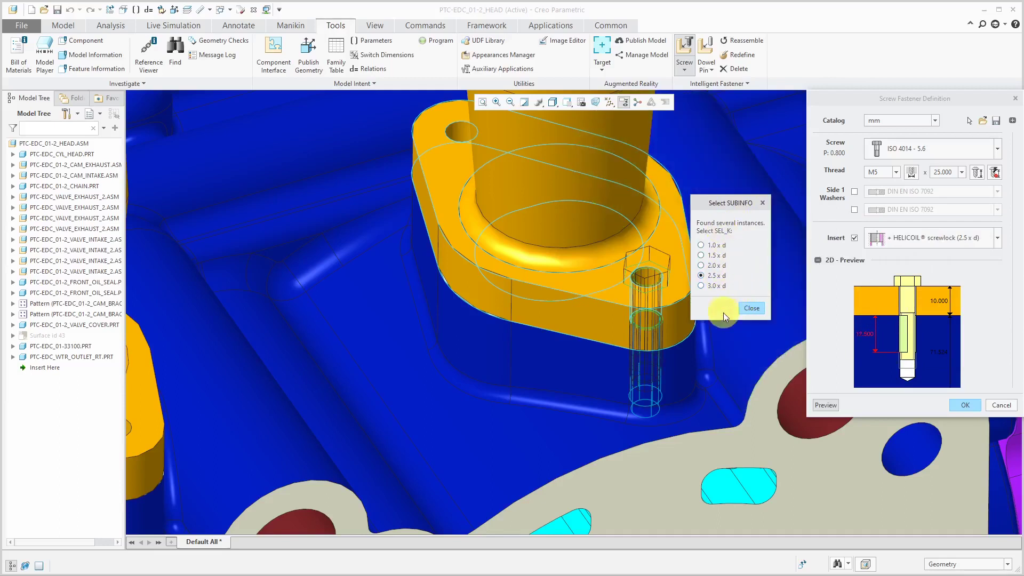
{"action": "left_click", "coordinate": [751, 309]}
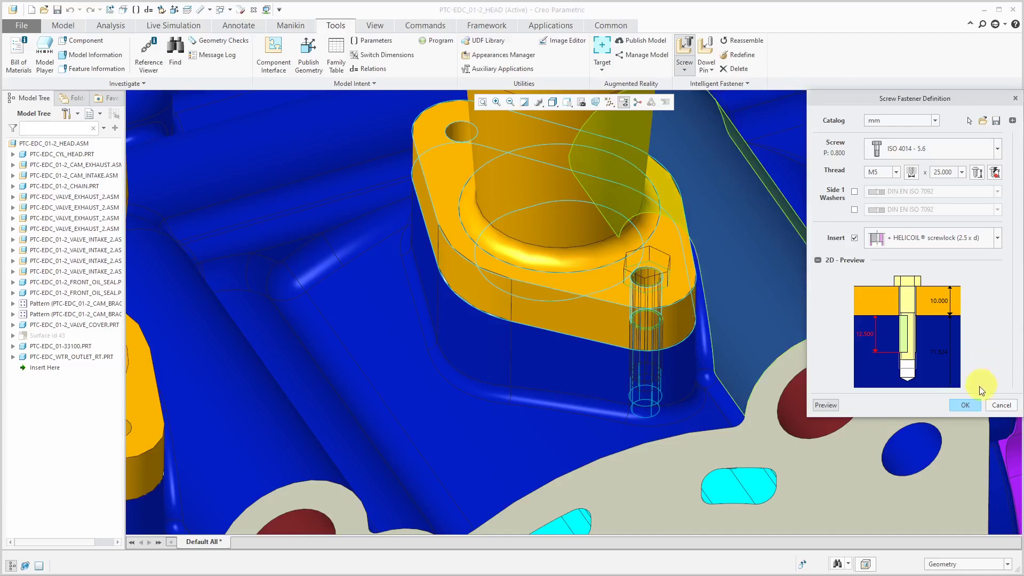
Accept the screw definition and assemble a single instance in this flange hole.
{"action": "left_click", "coordinate": [962, 404]}
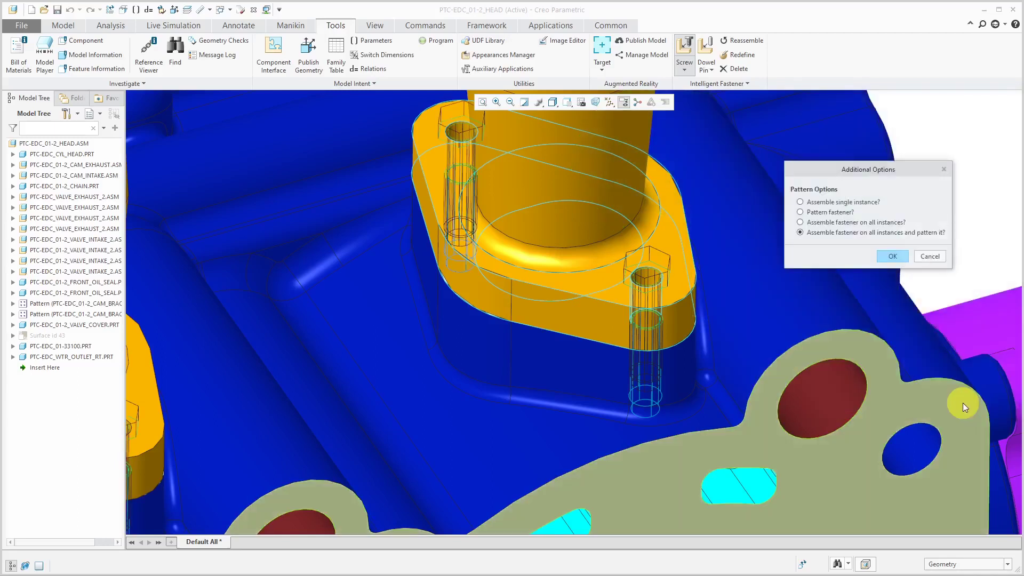
{"action": "scroll", "coordinate": [789, 348], "scroll_direction": "down", "scroll_amount": 5}
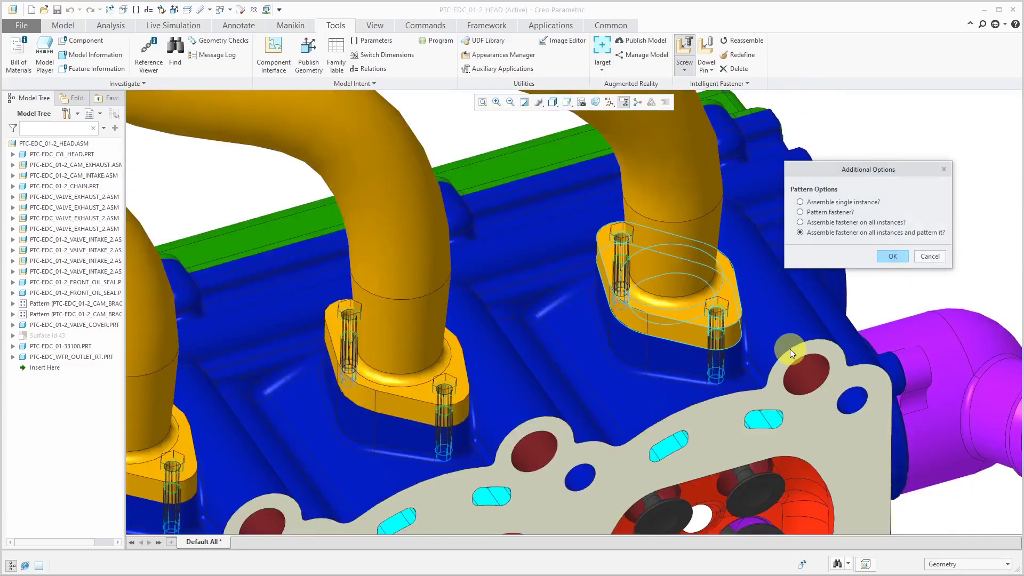
{"action": "scroll", "coordinate": [789, 348], "scroll_direction": "up", "scroll_amount": 2}
{"action": "left_click", "coordinate": [802, 203]}
{"action": "scroll", "coordinate": [914, 277], "scroll_direction": "up", "scroll_amount": 3}
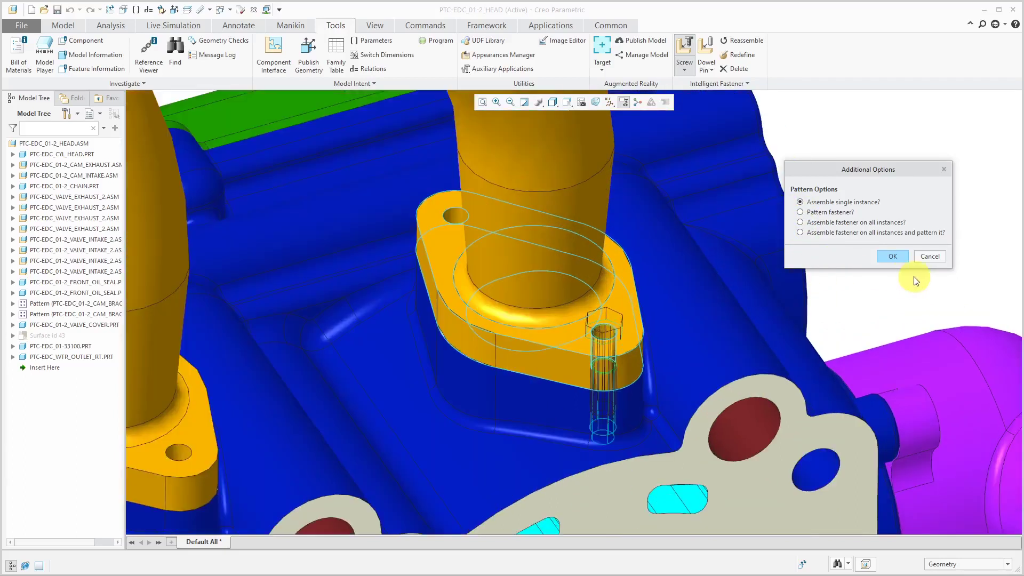
{"action": "scroll", "coordinate": [642, 438], "scroll_direction": "up", "scroll_amount": 2}
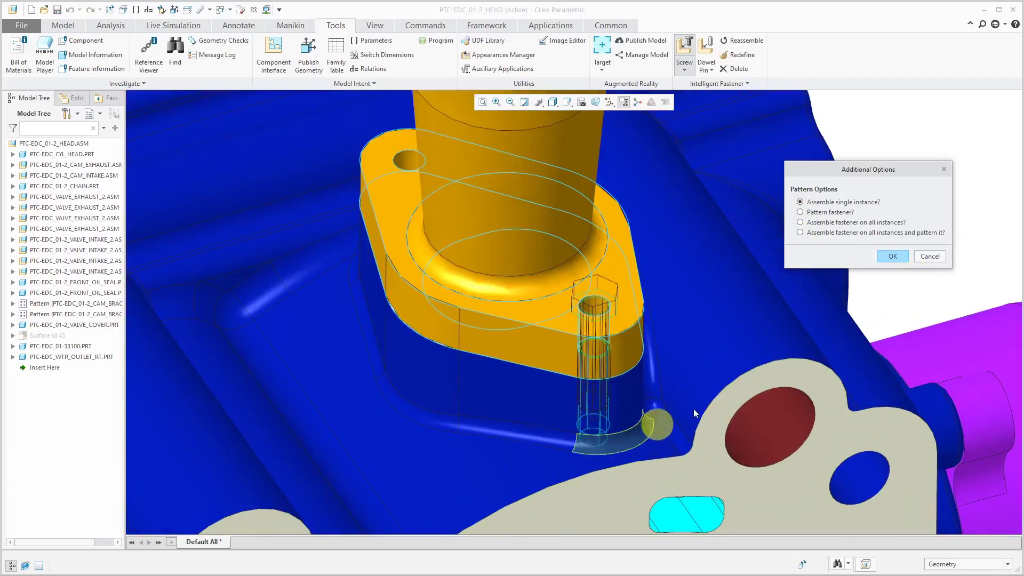
{"action": "left_click", "coordinate": [892, 257]}
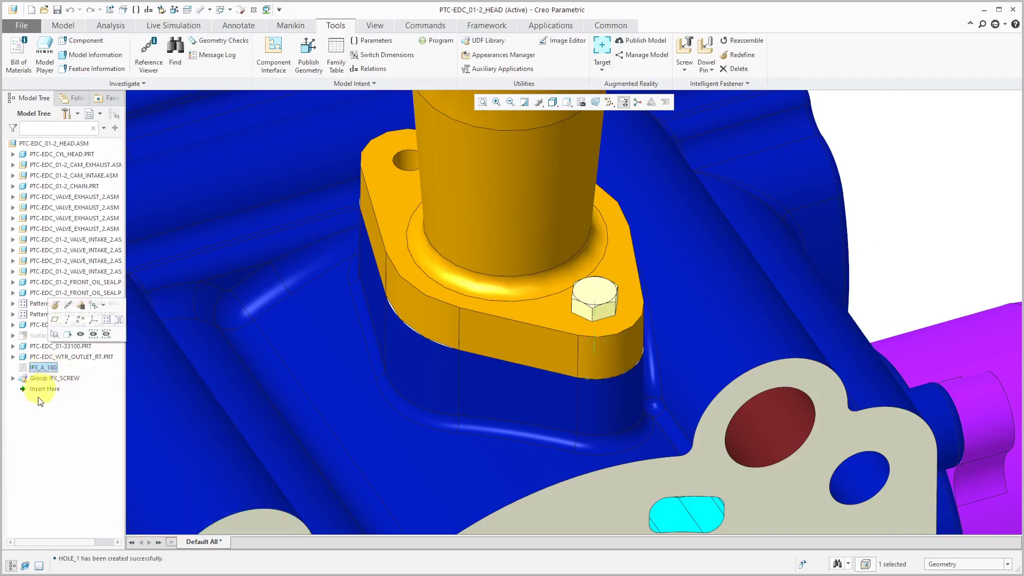
Check the ISO4014 screw and HELICOIL insert in Group IFX_SCREW, then open PTC-EDC_CYL_HEAD.PRT.
{"action": "left_click", "coordinate": [12, 378]}
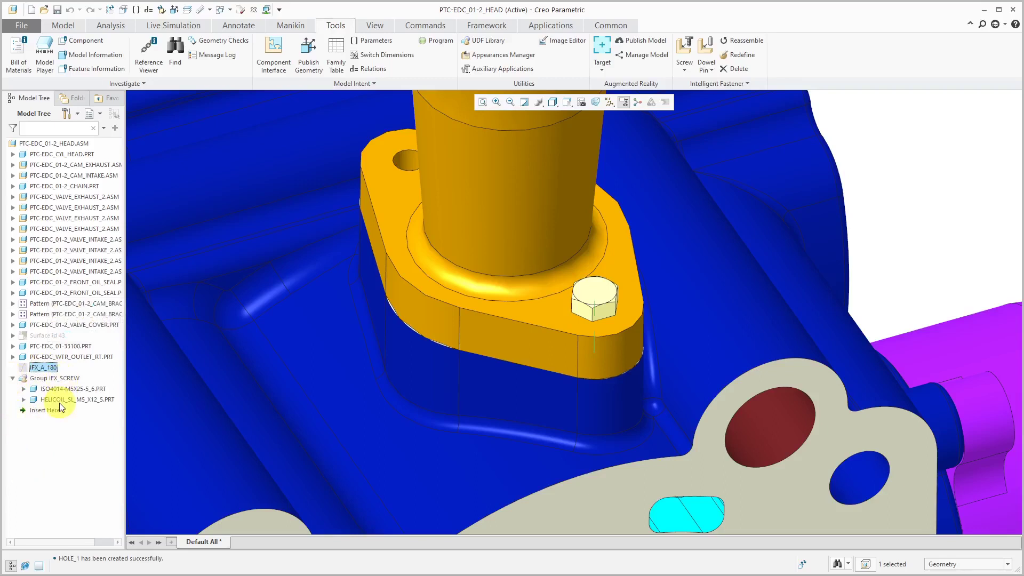
{"action": "left_click", "coordinate": [60, 389]}
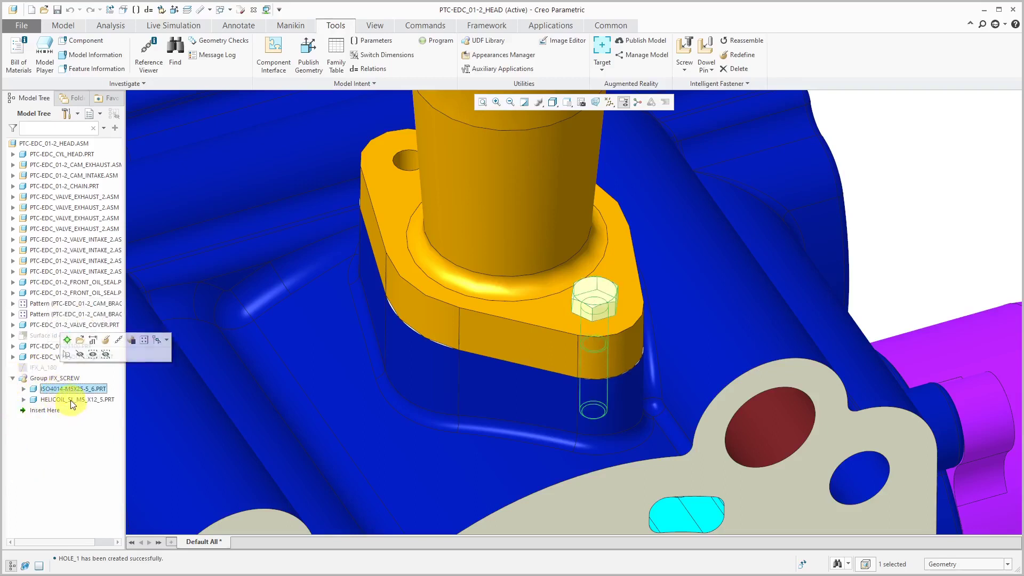
{"action": "left_click", "coordinate": [71, 400]}
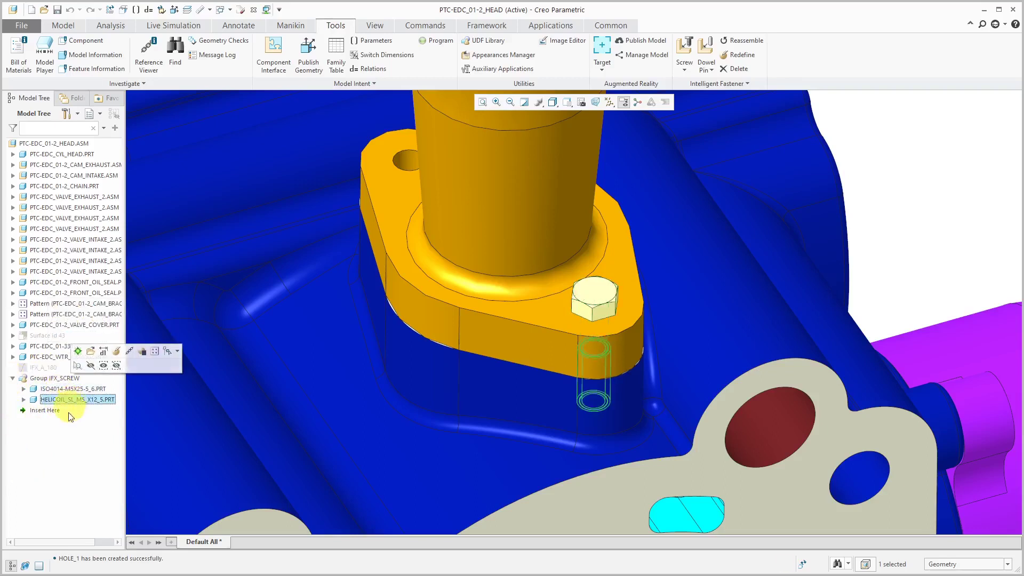
{"action": "left_click", "coordinate": [521, 406]}
{"action": "left_click", "coordinate": [541, 348]}
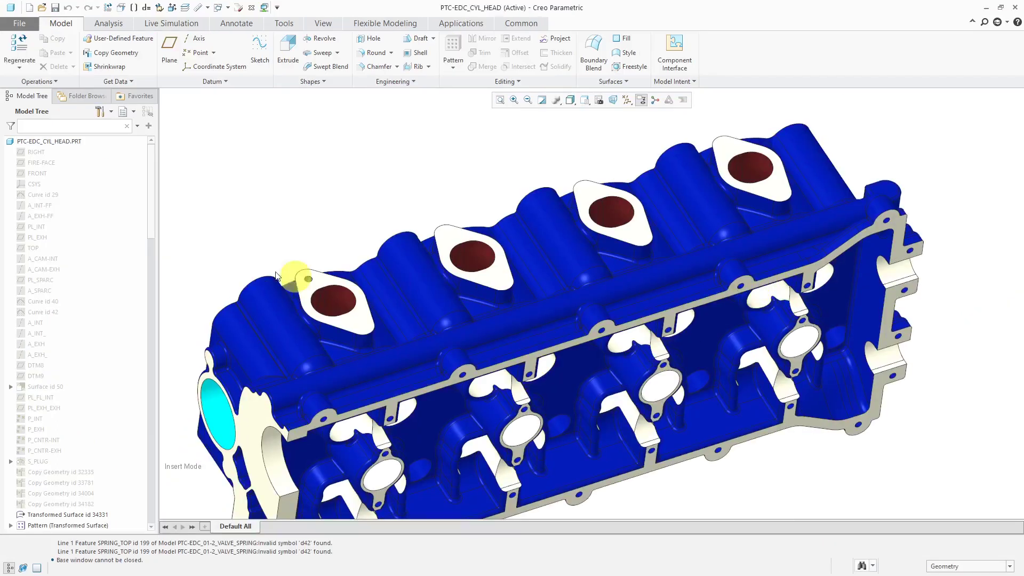
Select the new flange hole to locate feature IFX_ID_83500 in the Model Tree.
{"action": "scroll", "coordinate": [294, 280], "scroll_direction": "up", "scroll_amount": 5}
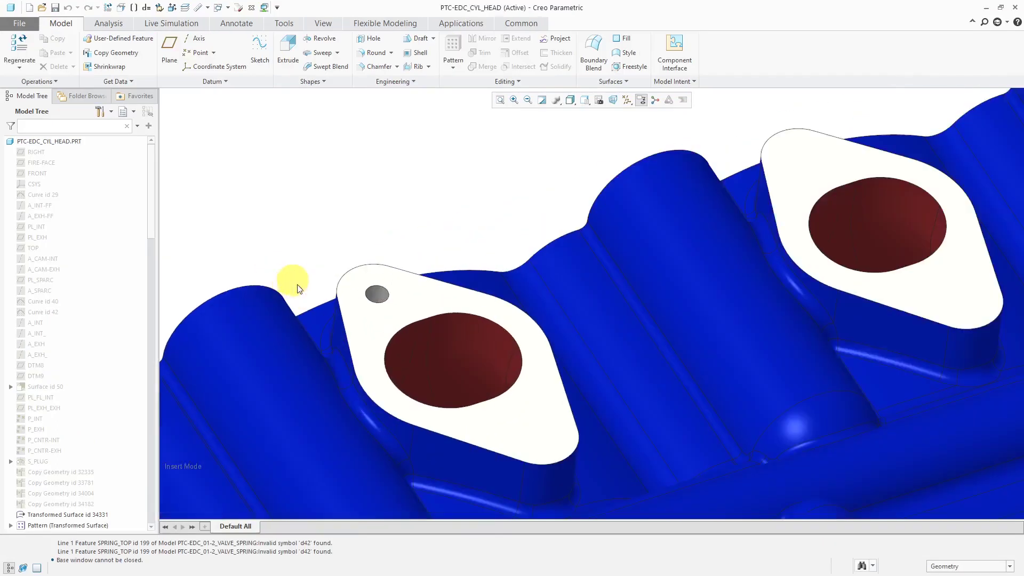
{"action": "left_click", "coordinate": [375, 294]}
{"action": "left_click_drag", "start_coordinate": [49, 522], "coordinate": [49, 507]}
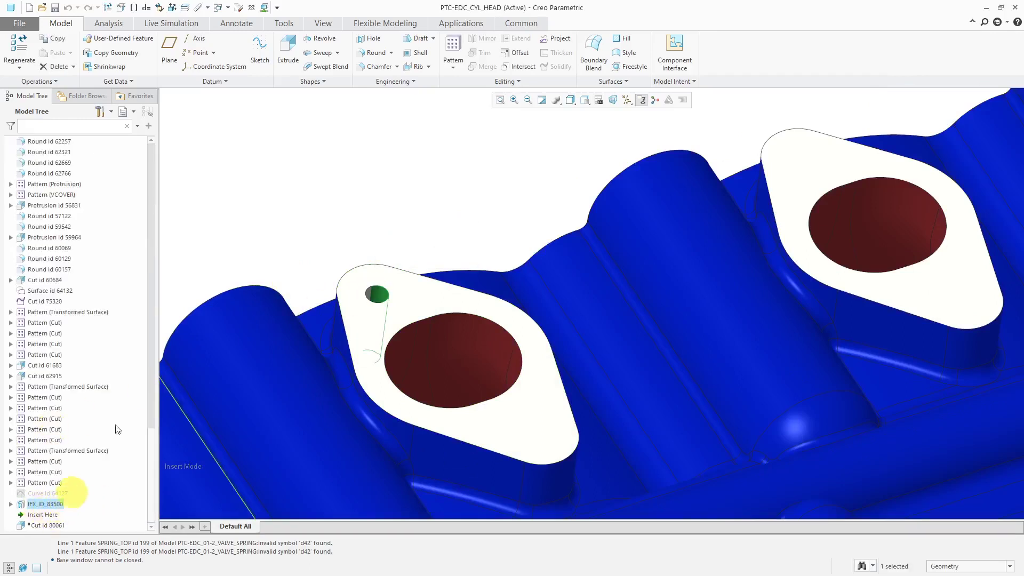
Close the cylinder head part window, then zoom out and repaint the assembly view.
{"action": "left_click", "coordinate": [252, 9]}
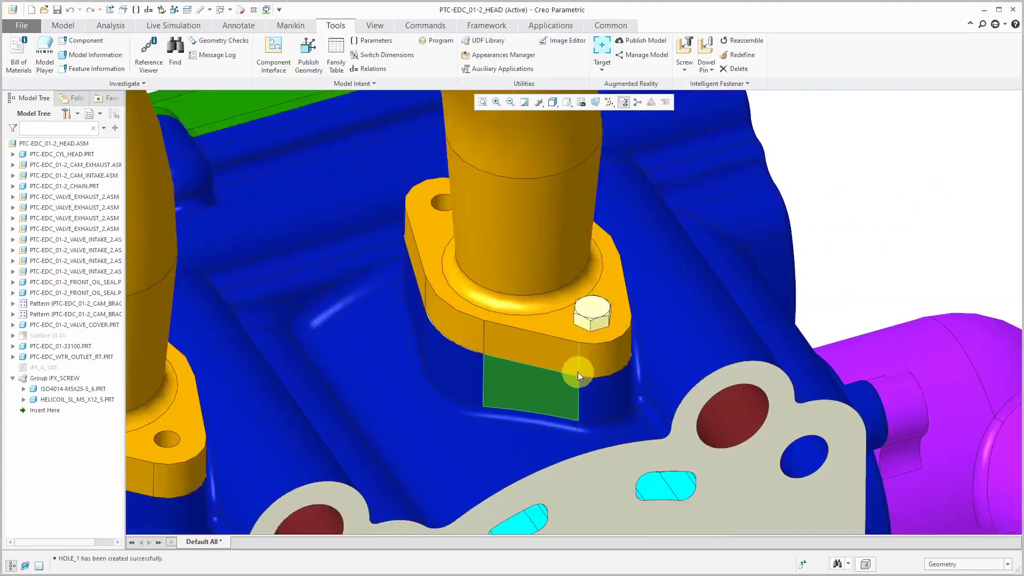
{"action": "scroll", "coordinate": [578, 372], "scroll_direction": "down", "scroll_amount": 5}
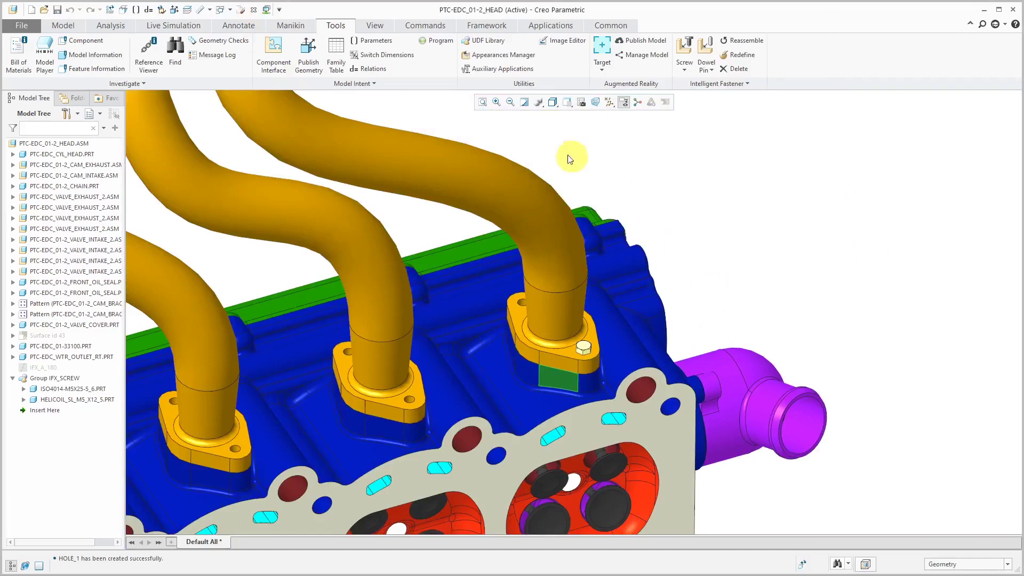
{"action": "left_click", "coordinate": [523, 102]}
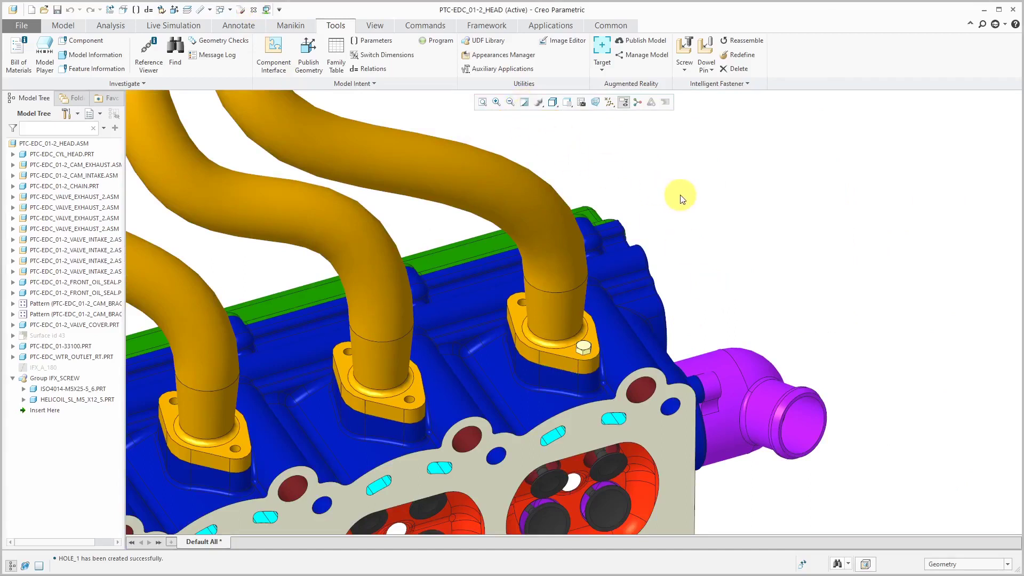